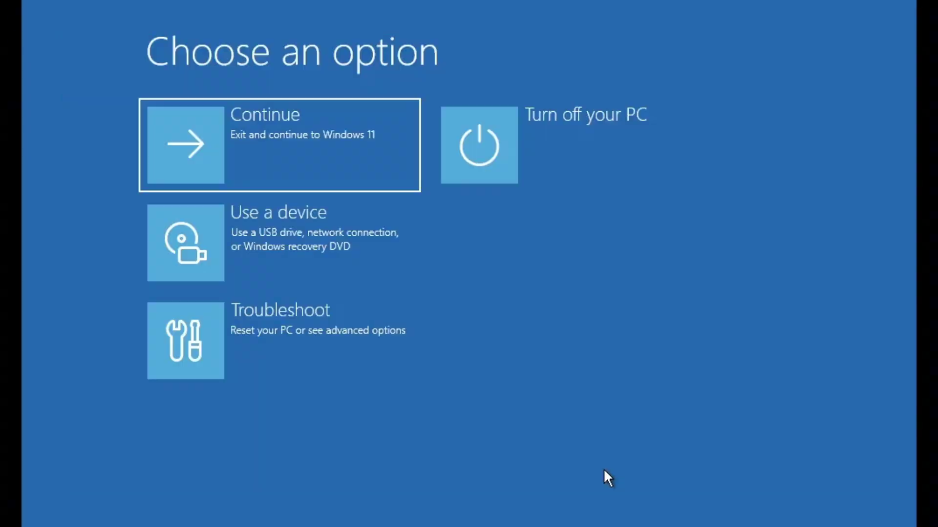
Open an administrator Command Prompt through Troubleshoot and Advanced options.
{"action": "left_click", "coordinate": [321, 352]}
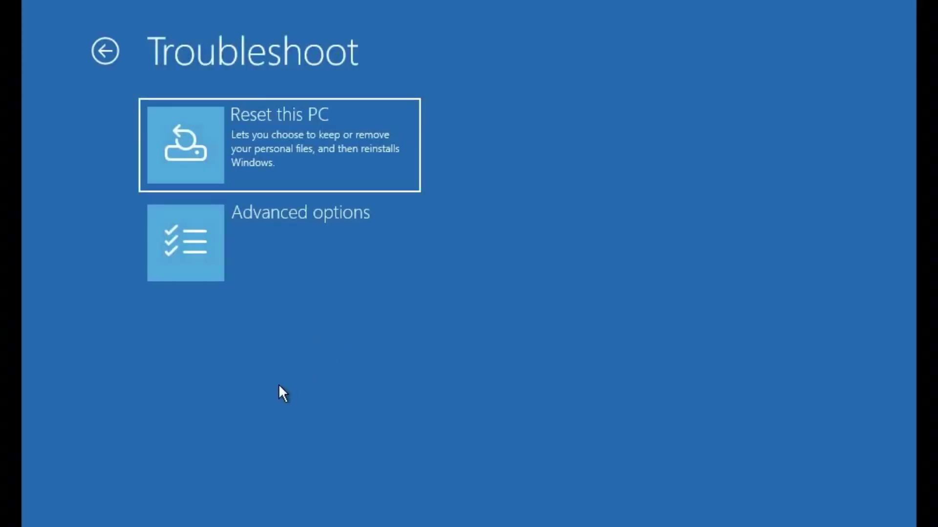
{"action": "left_click", "coordinate": [279, 253]}
{"action": "left_click", "coordinate": [286, 256]}
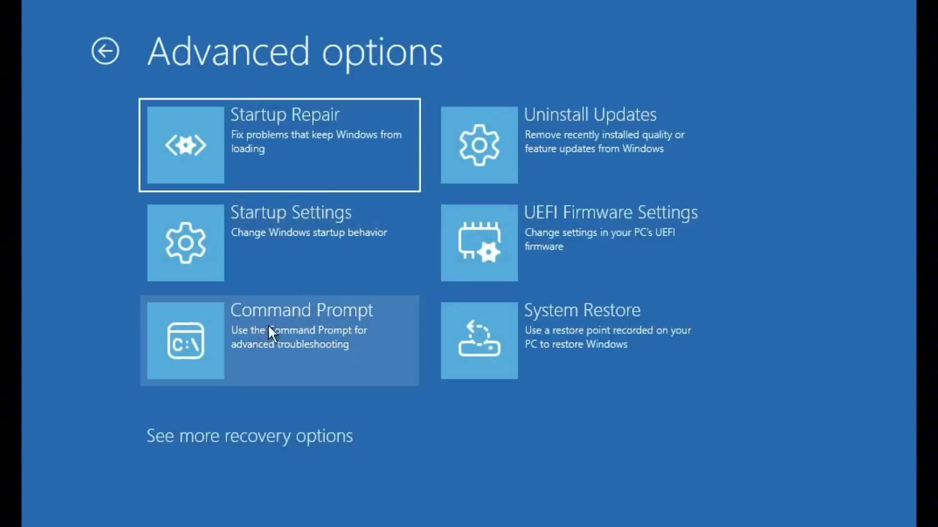
{"action": "left_click", "coordinate": [276, 354]}
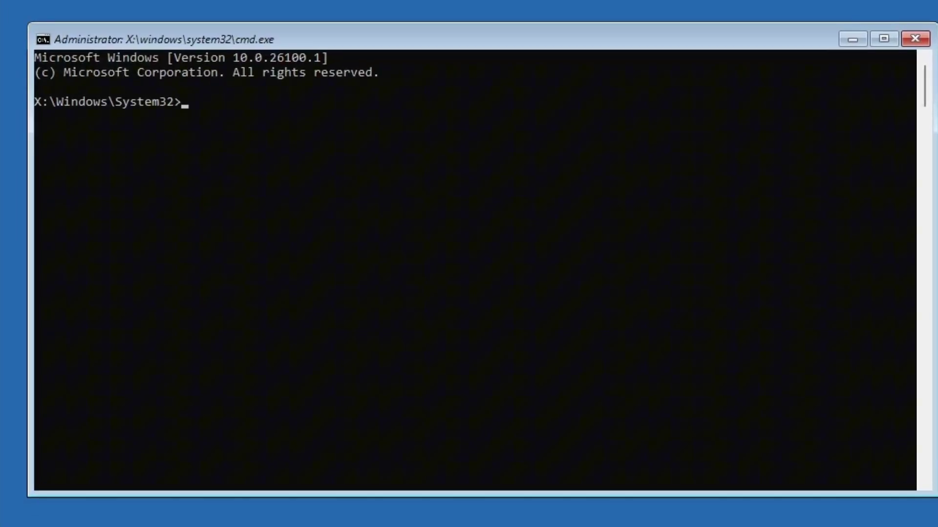
Run sfc /scannow and review the message that corrupt system files were repaired.
{"action": "type", "text": "sfc /"}
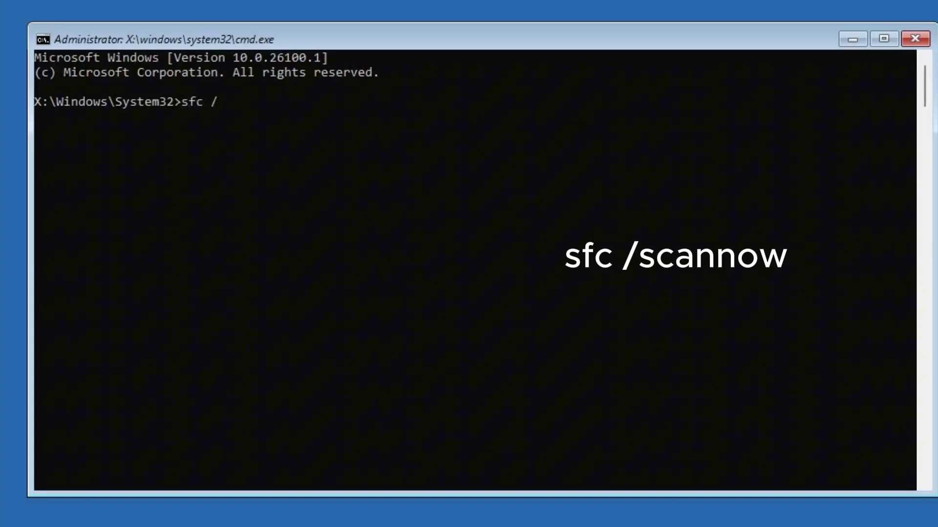
{"action": "type", "text": "scannow"}
{"action": "key", "text": "Return"}
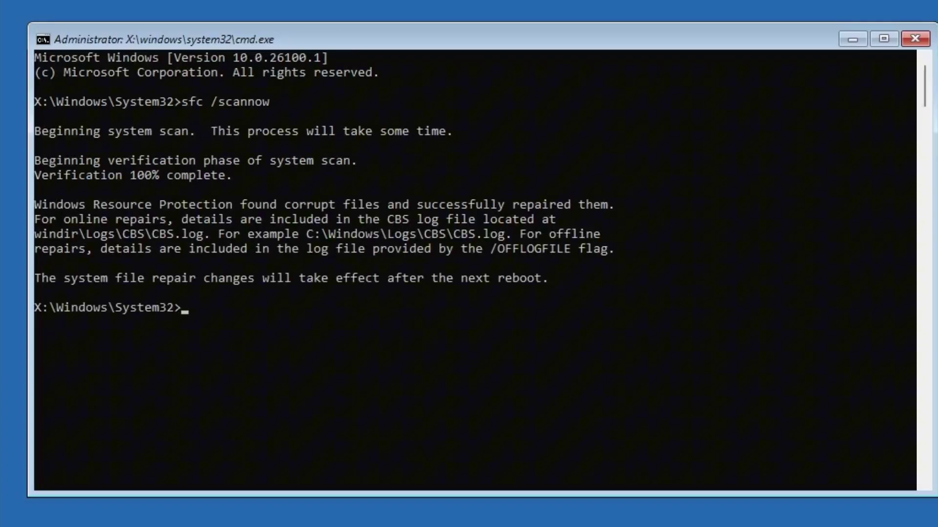
{"action": "left_click_drag", "start_coordinate": [57, 206], "coordinate": [596, 223]}
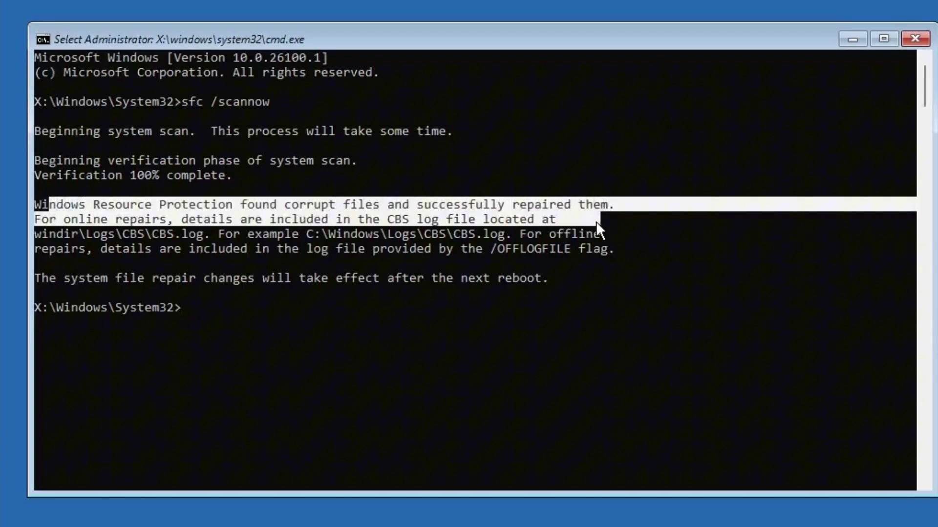
{"action": "left_click", "coordinate": [176, 421]}
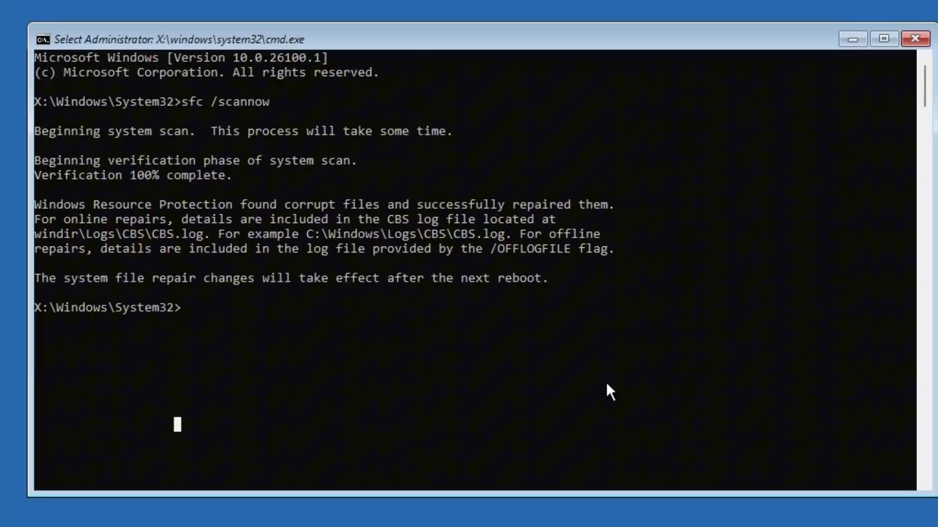
Run bootrec /fixboot, then update the boot code with bootsect /nt60 sys.
{"action": "type", "text": "bootr"}
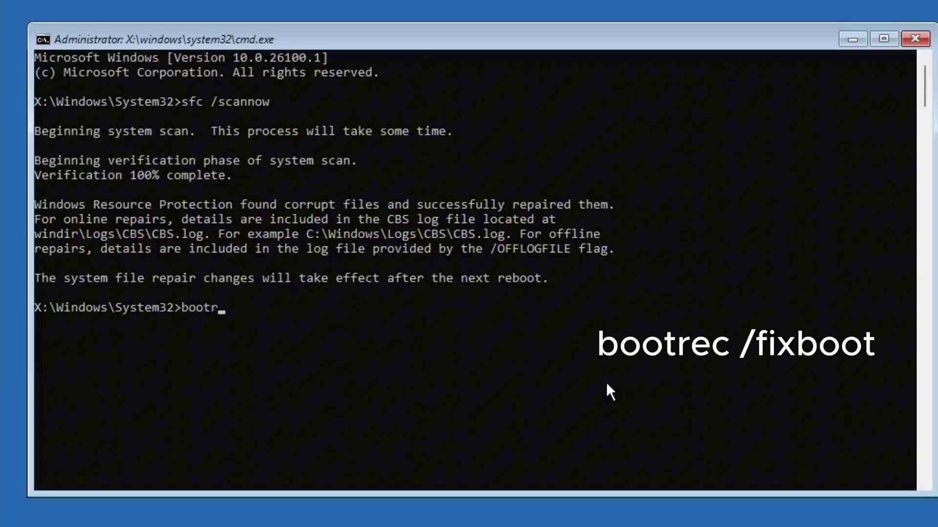
{"action": "type", "text": "ec /fixboot"}
{"action": "key", "text": "Return"}
{"action": "type", "text": "bootsect /sys nt60"}
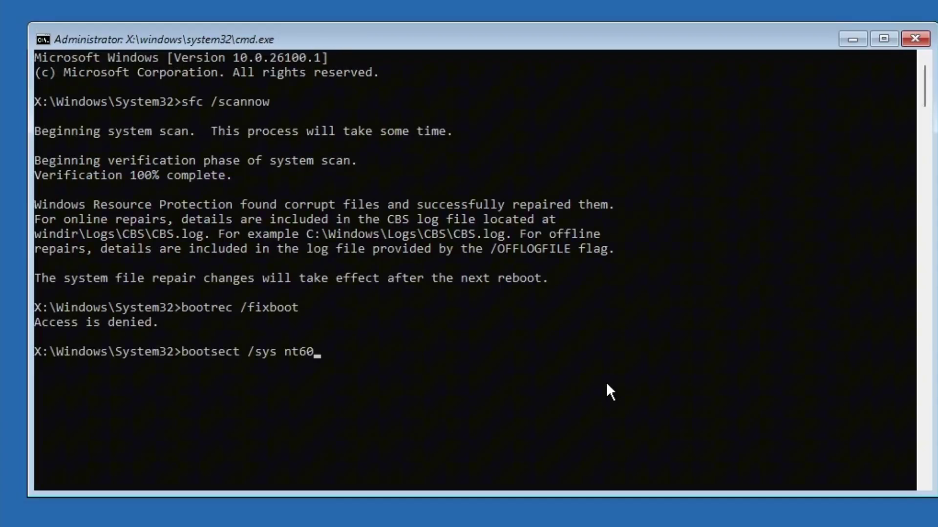
{"action": "key", "text": "Return"}
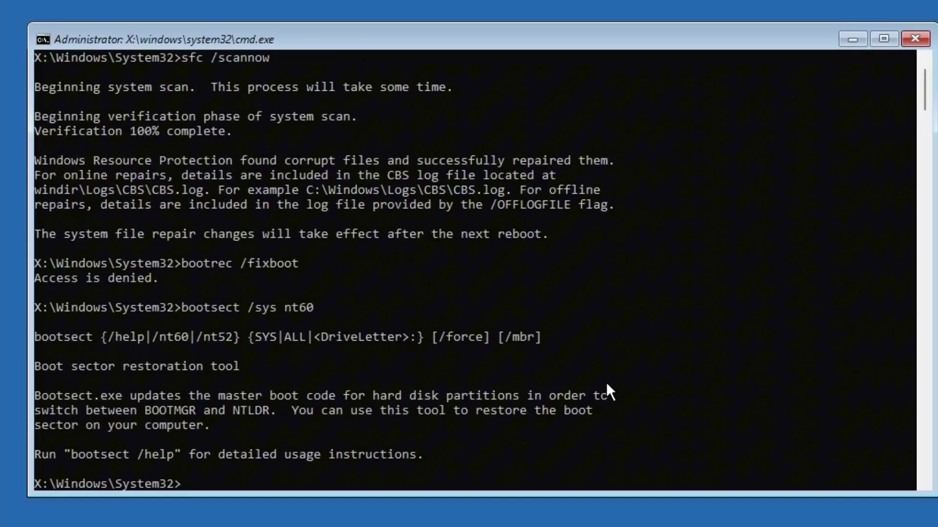
{"action": "type", "text": "bootsect nt60 sys"}
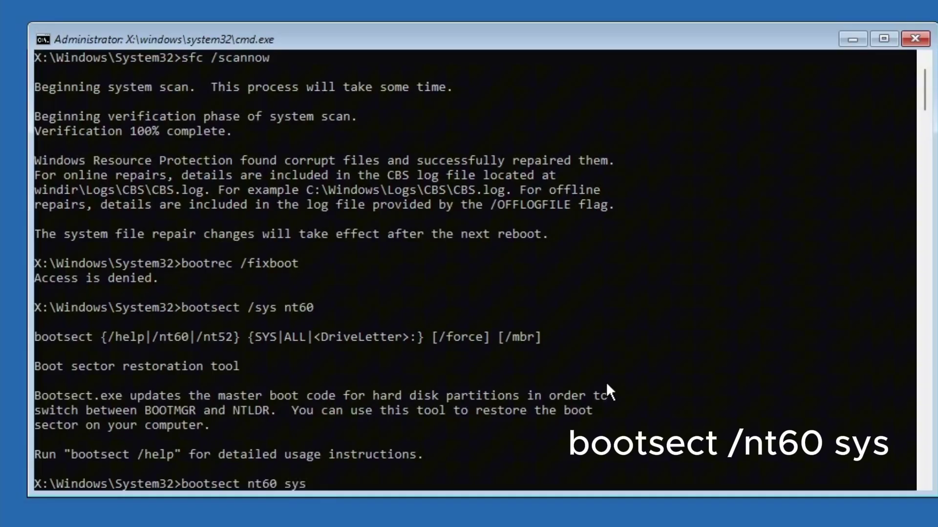
{"action": "key", "text": "Left"}
{"action": "key", "text": "Left"}
{"action": "type", "text": "/"}
{"action": "key", "text": "Right"}
{"action": "key", "text": "Right"}
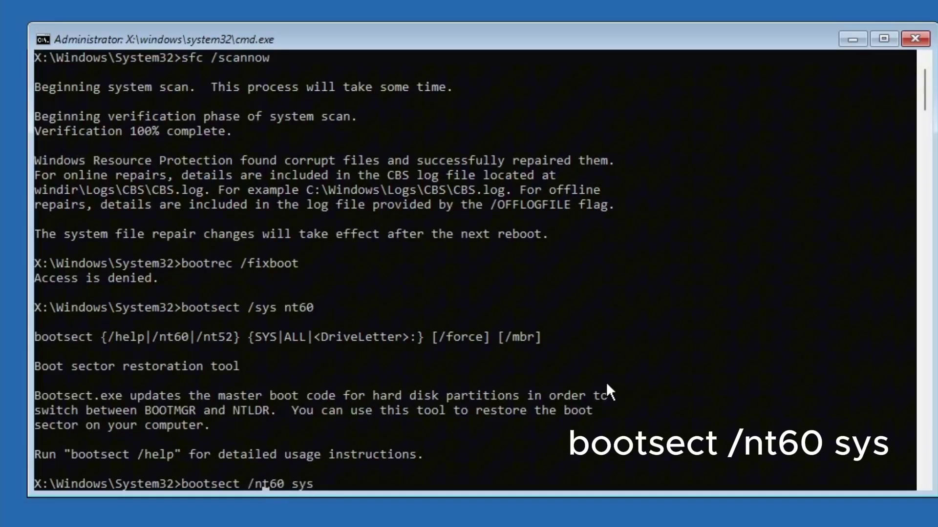
{"action": "key", "text": "End"}
{"action": "key", "text": "Return"}
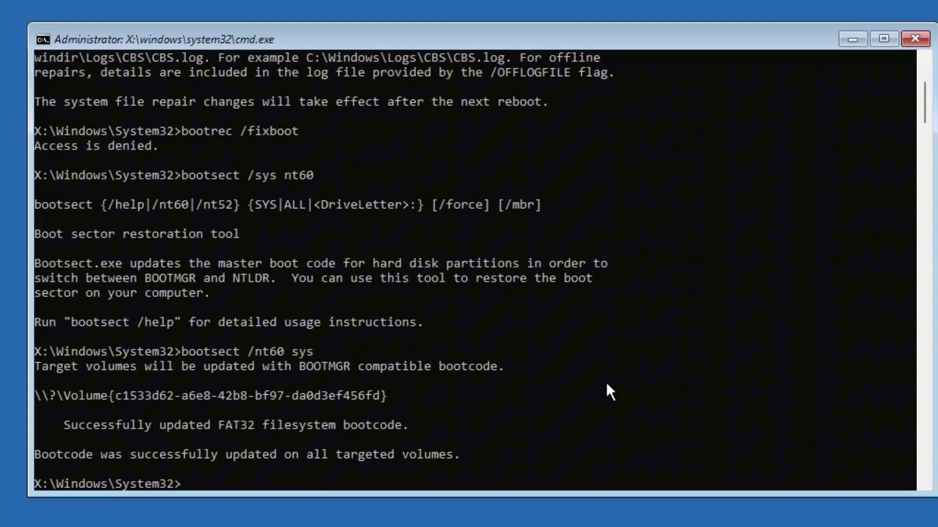
Run bootrec /fixboot, bootrec /fixmbr and bootrec /rebuildbcd in turn.
{"action": "type", "text": "bootr"}
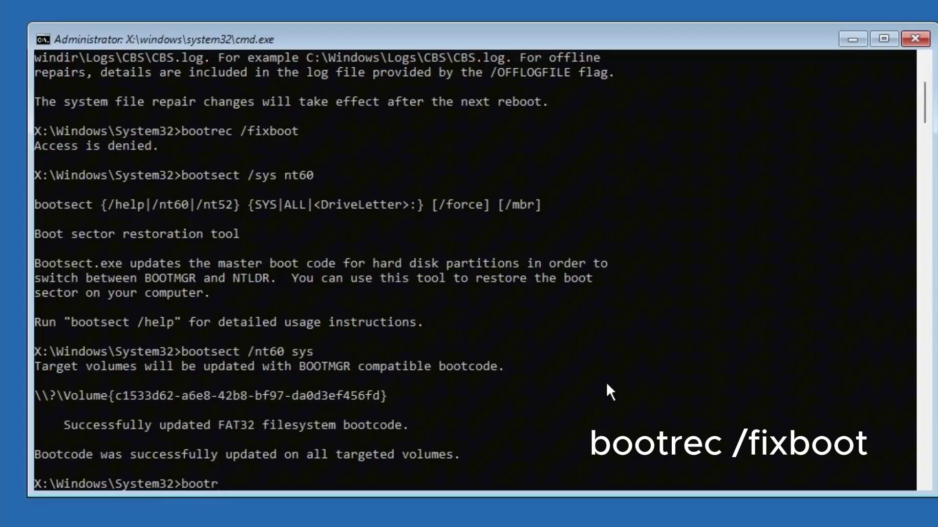
{"action": "type", "text": "ec /fixboot"}
{"action": "key", "text": "Return"}
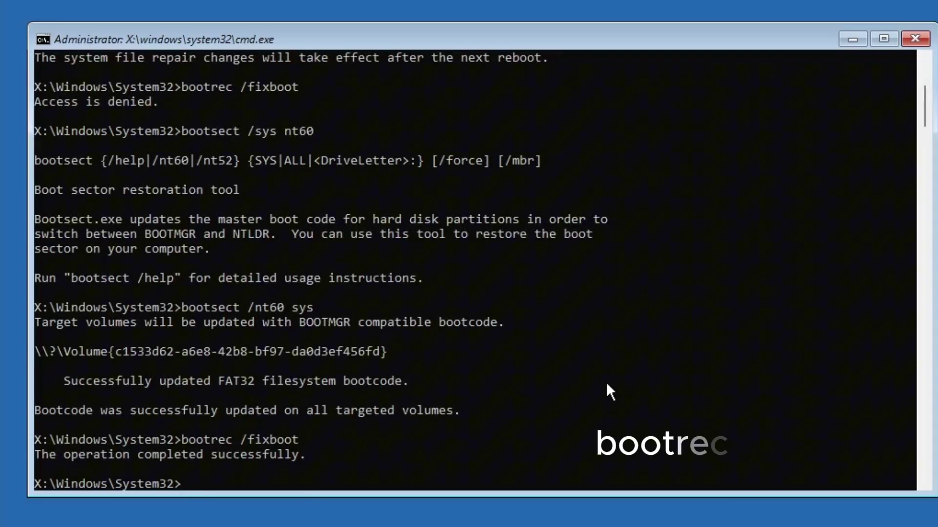
{"action": "type", "text": "bootrec /fixmbr"}
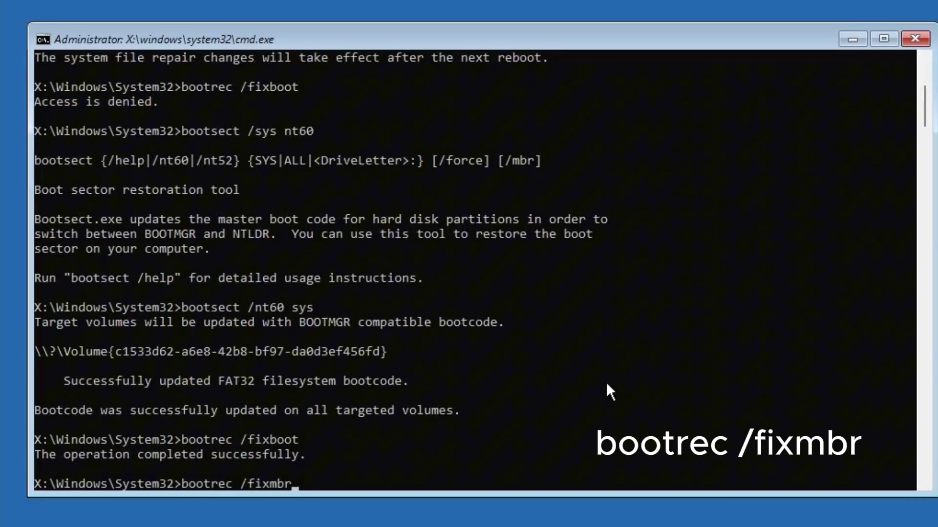
{"action": "key", "text": "Return"}
{"action": "type", "text": "boot"}
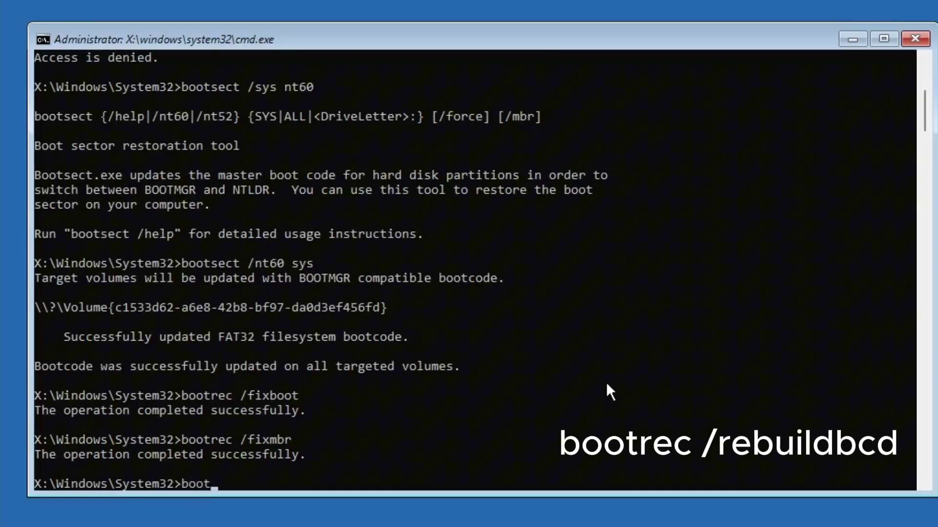
{"action": "type", "text": "rec /rebuildbcd"}
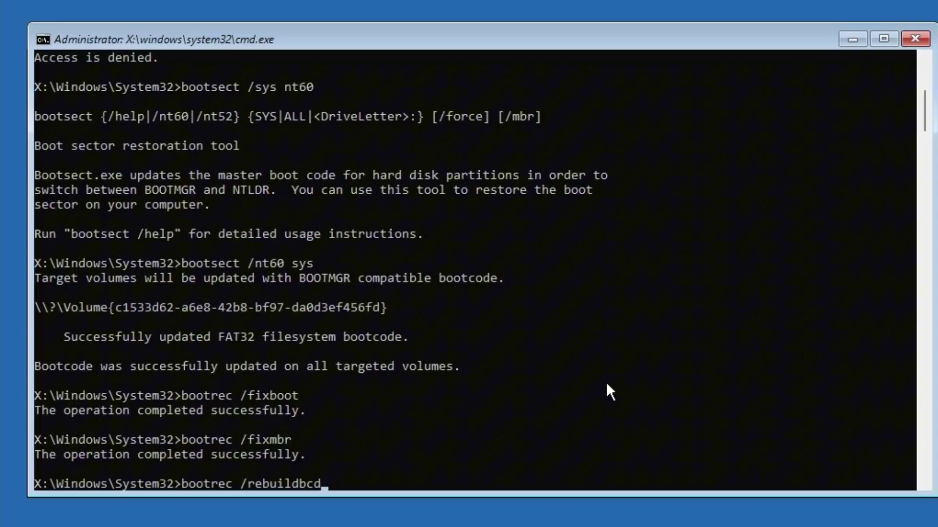
{"action": "key", "text": "Return"}
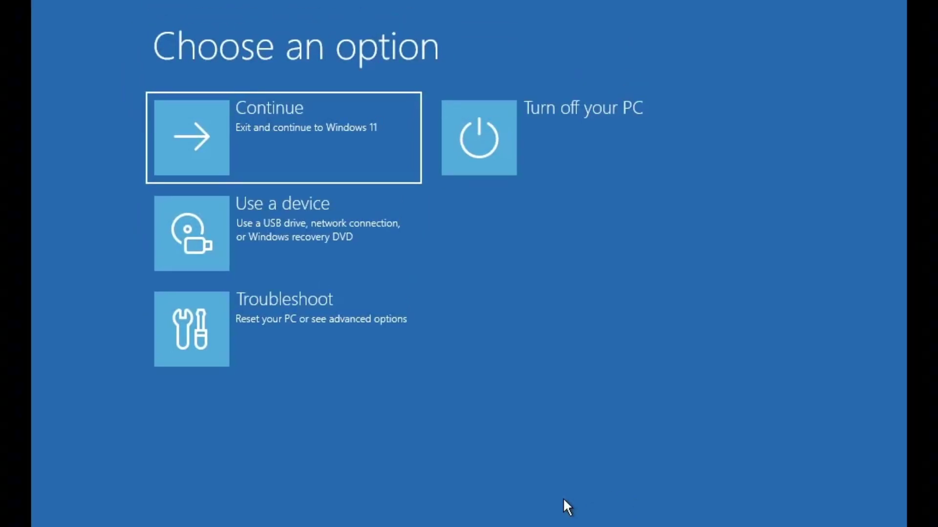
Reopen an administrator Command Prompt from Troubleshoot > Advanced options.
{"action": "left_click", "coordinate": [330, 347]}
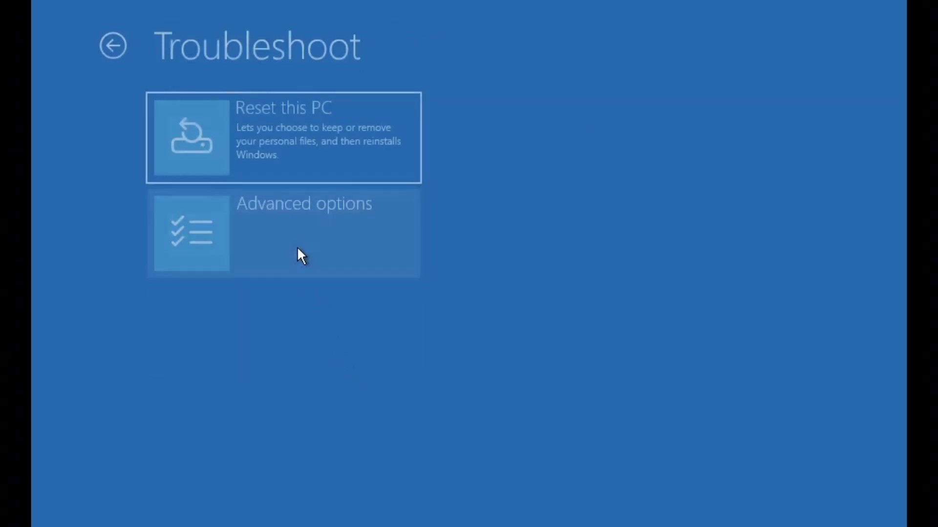
{"action": "left_click", "coordinate": [300, 255]}
{"action": "left_click", "coordinate": [299, 320]}
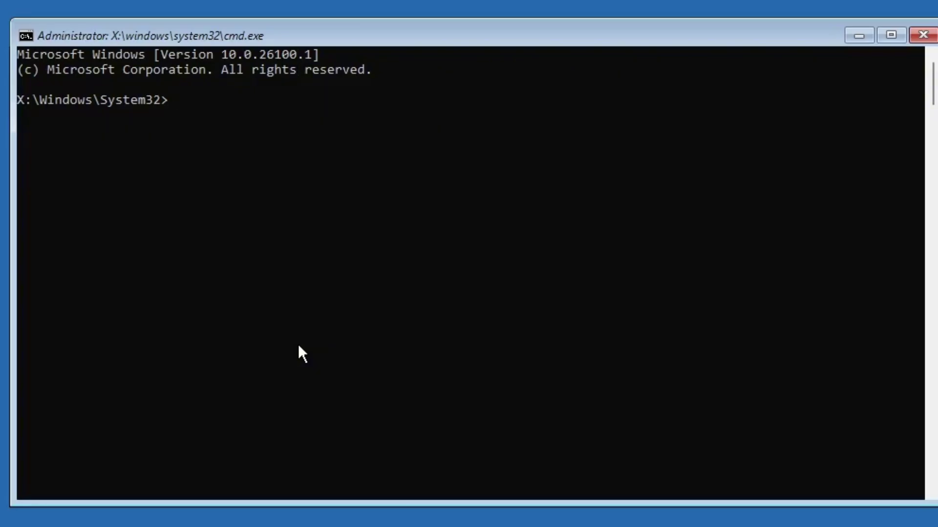
Switch to drive C and list its contents with dir.
{"action": "type", "text": "C:"}
{"action": "key", "text": "Return"}
{"action": "type", "text": "dir"}
{"action": "key", "text": "Return"}
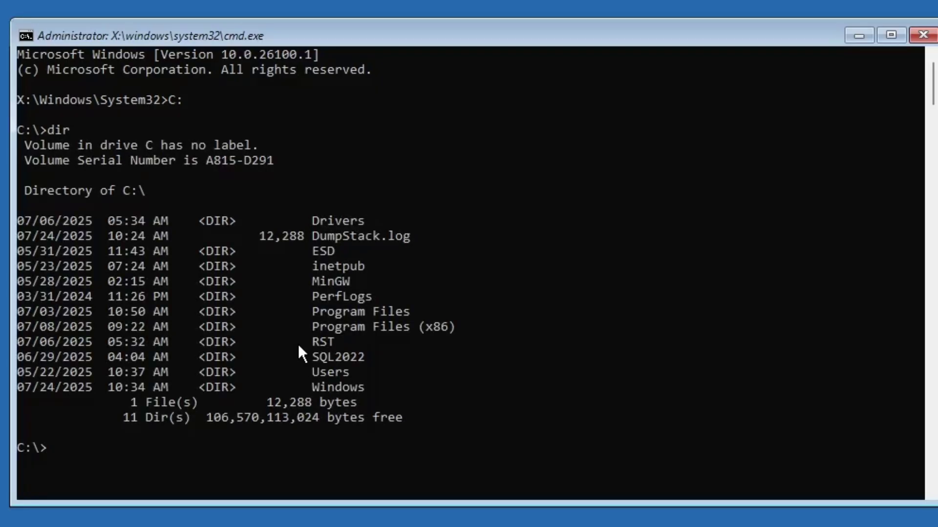
Run chkdsk /f /r on drive C and answer Y to force the dismount.
{"action": "type", "text": "chkdsk /f /r c:"}
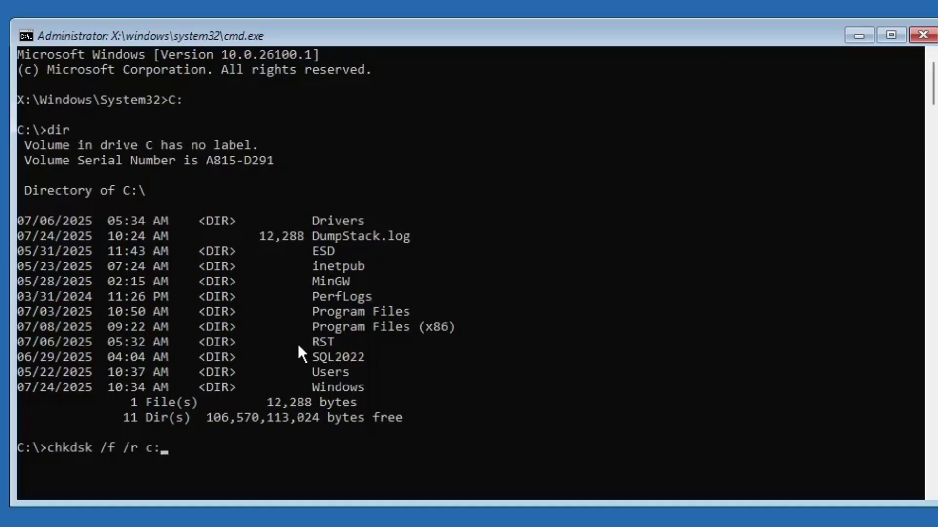
{"action": "key", "text": "Return"}
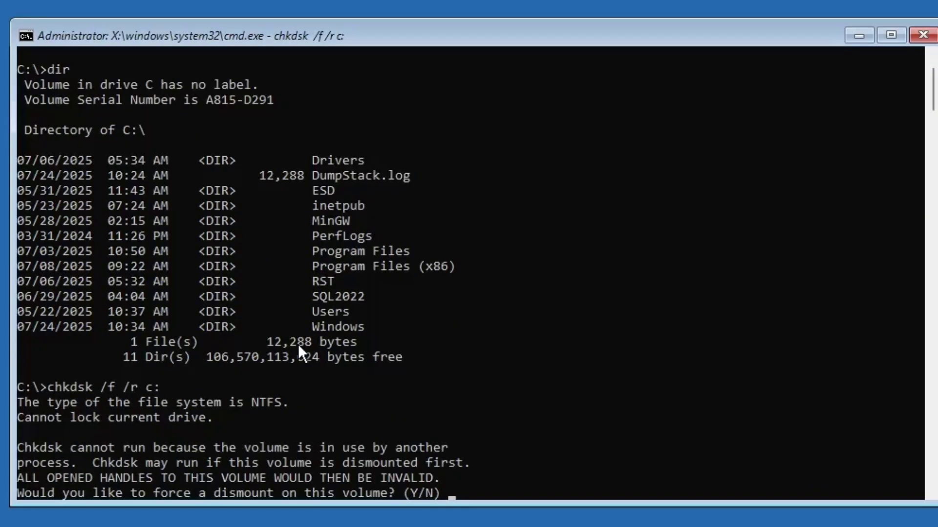
{"action": "type", "text": "Y"}
{"action": "key", "text": "Return"}
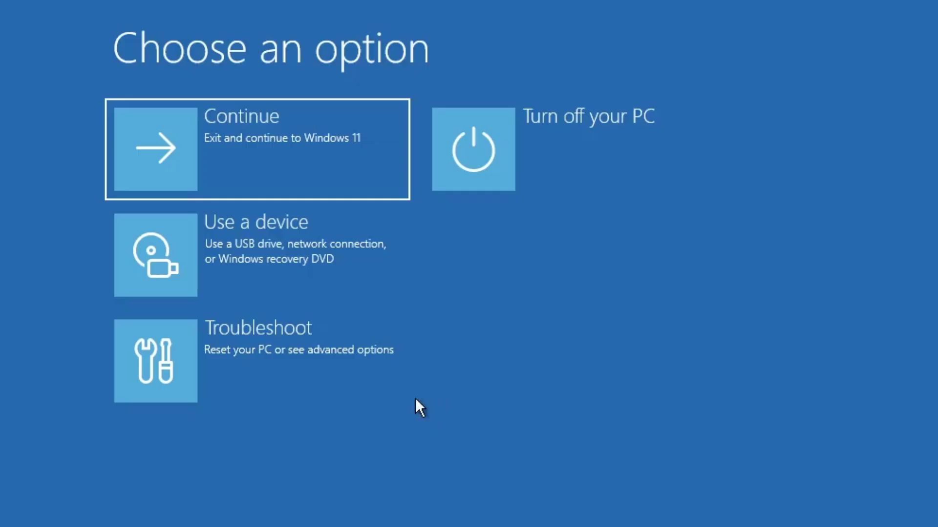
Launch System Restore and select the 7/24/2025 10:58:37 AM Windows Update restore point.
{"action": "left_click", "coordinate": [317, 364]}
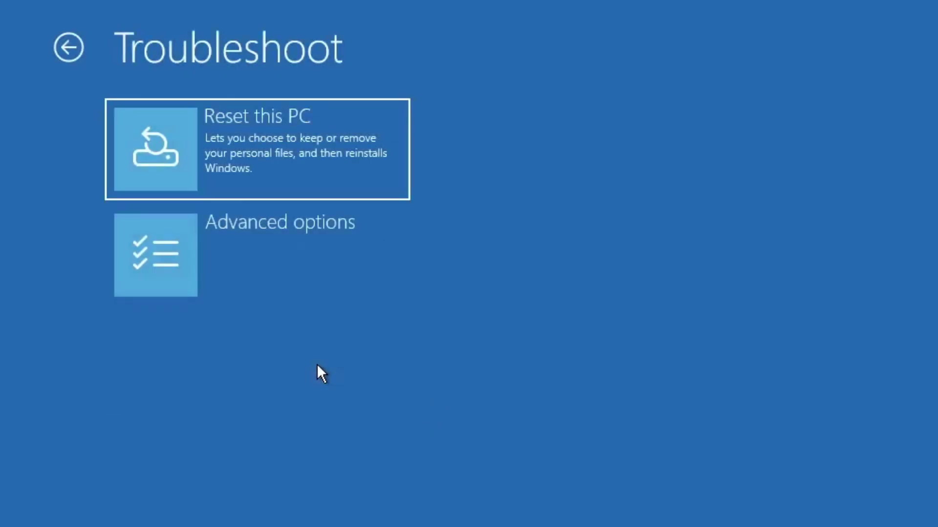
{"action": "left_click", "coordinate": [265, 274]}
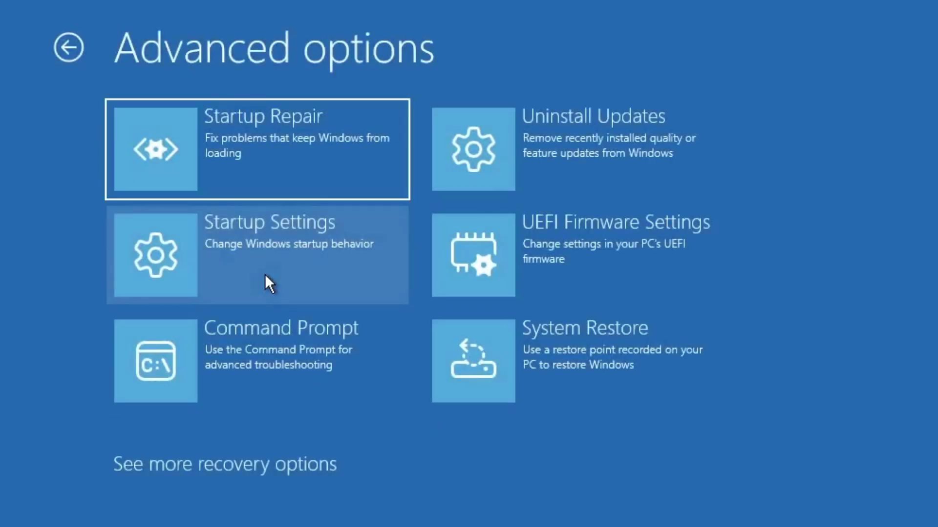
{"action": "left_click", "coordinate": [592, 350]}
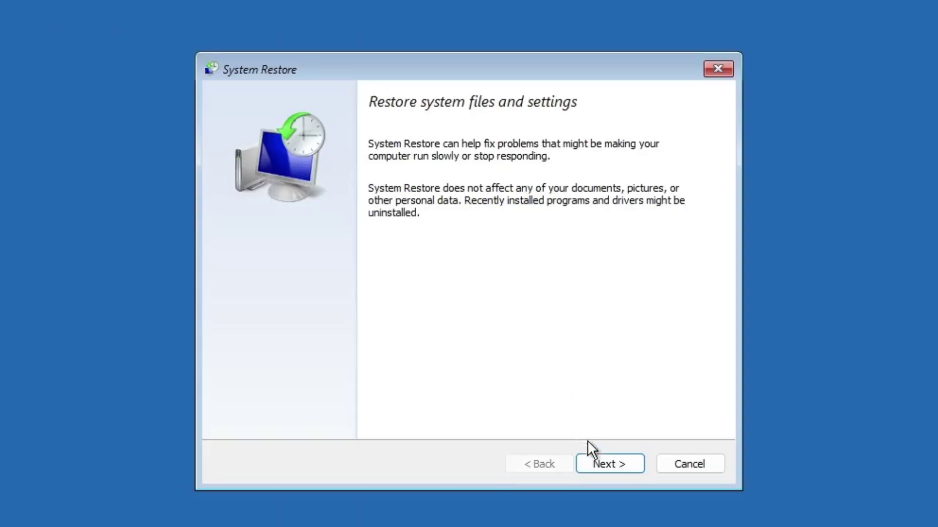
{"action": "left_click", "coordinate": [614, 452]}
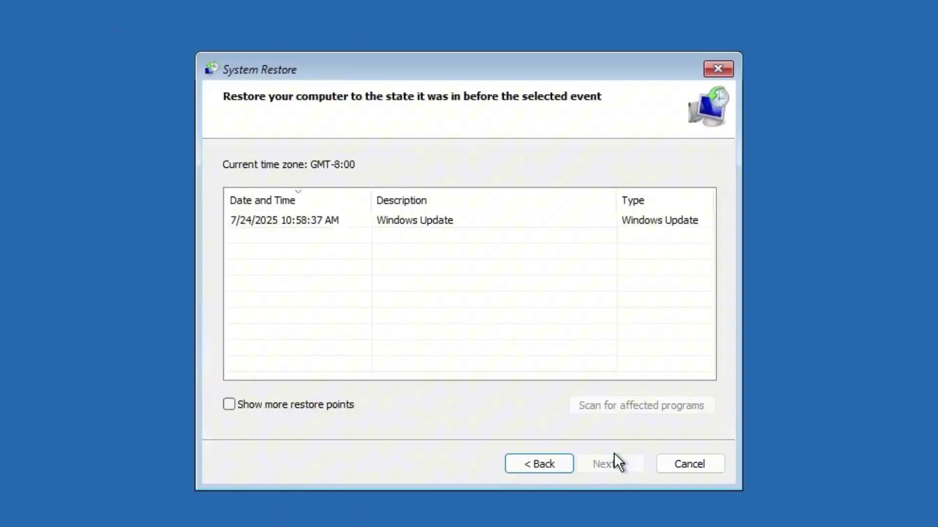
{"action": "left_click", "coordinate": [413, 224]}
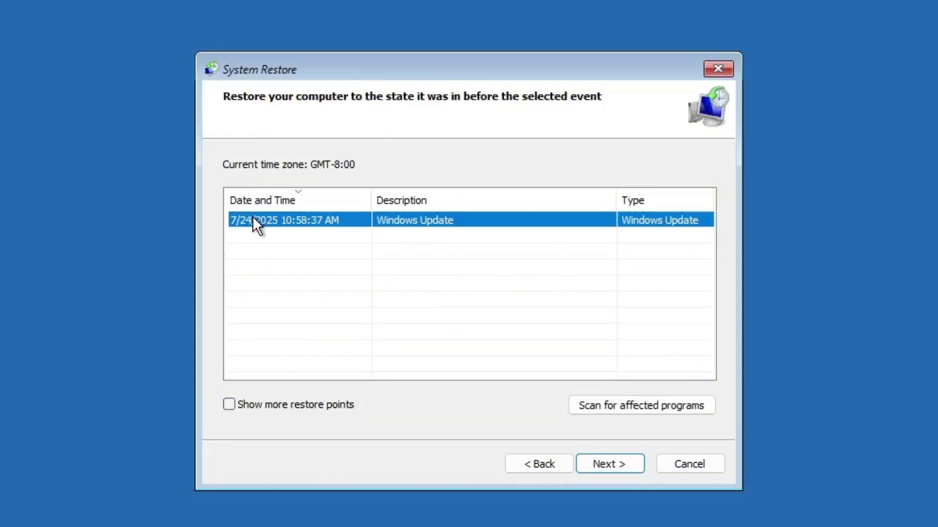
Confirm restoring Local Disk (C:), finish the wizard and accept the warning to start restoring.
{"action": "left_click", "coordinate": [621, 469]}
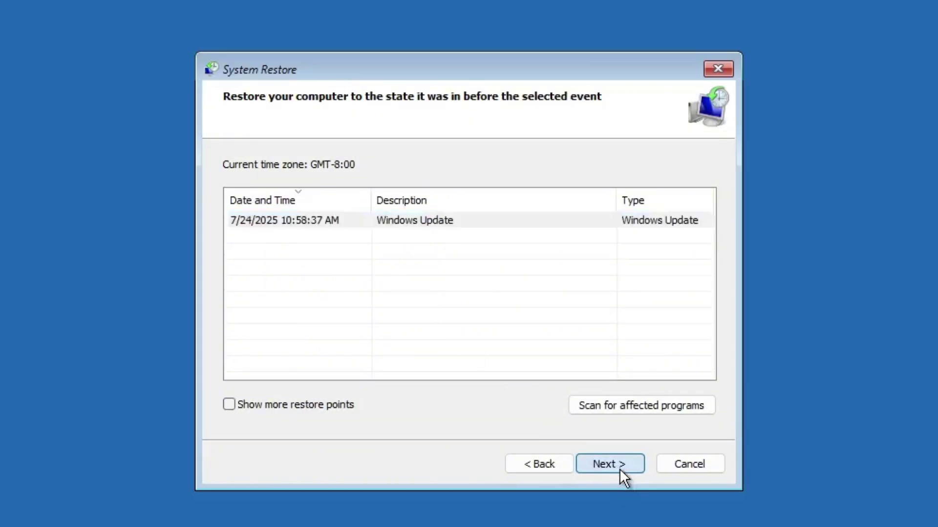
{"action": "left_click", "coordinate": [481, 230]}
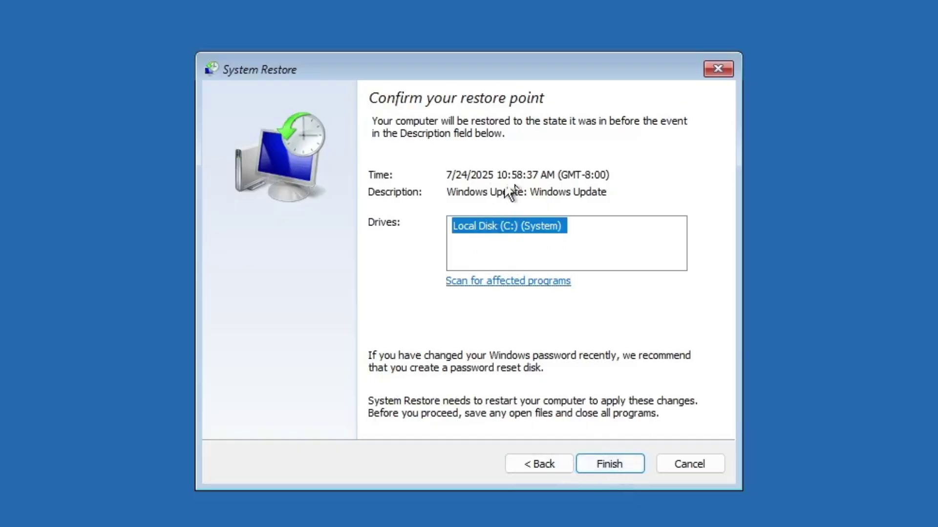
{"action": "left_click", "coordinate": [604, 463]}
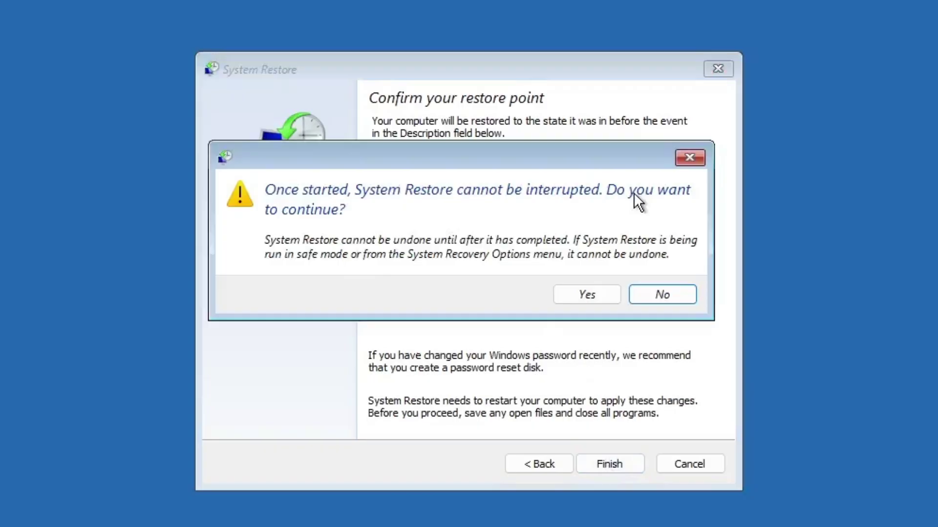
{"action": "left_click", "coordinate": [577, 299]}
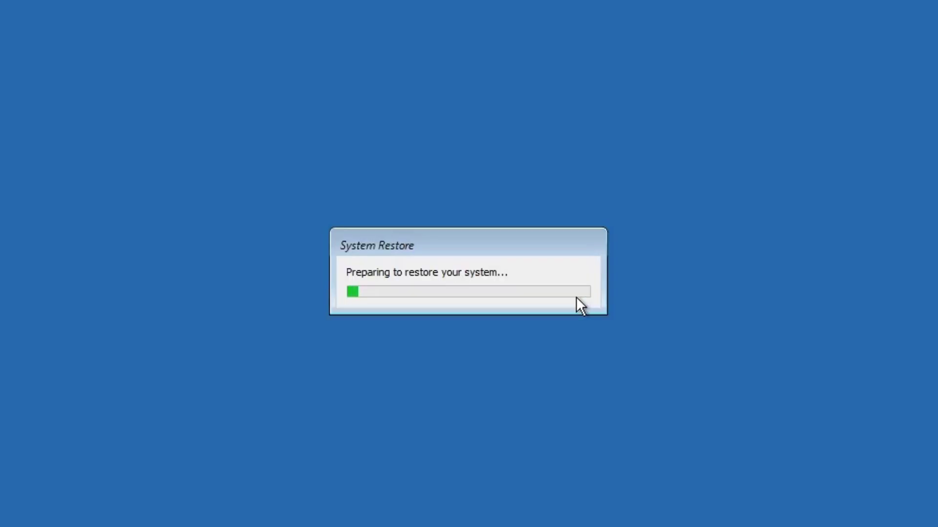